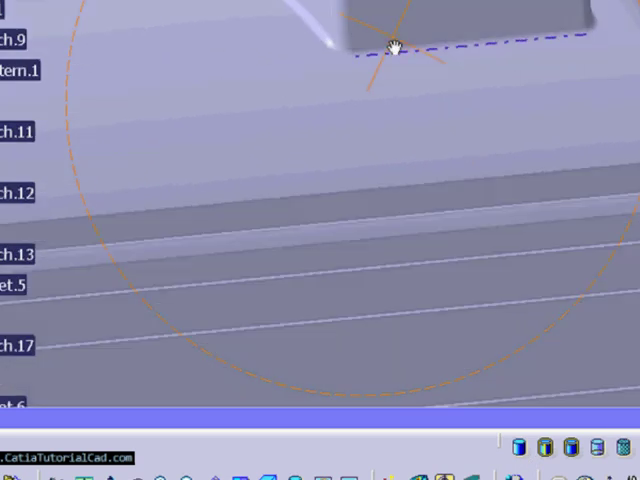
- Cycle through hidden-edges, material and wireframe display modes, ending on Shading with Edges
click(600, 452)
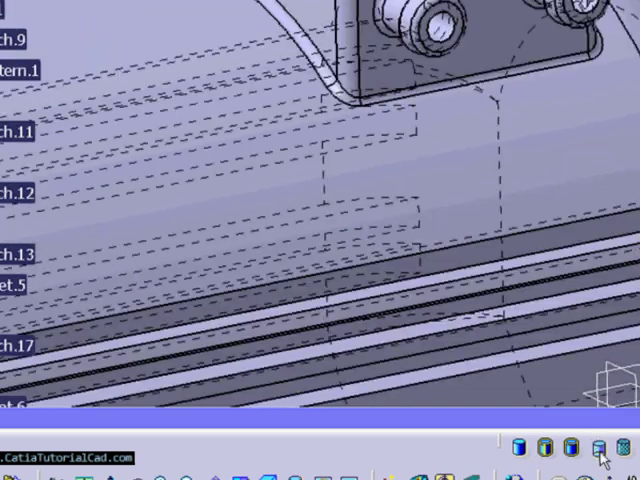
click(575, 450)
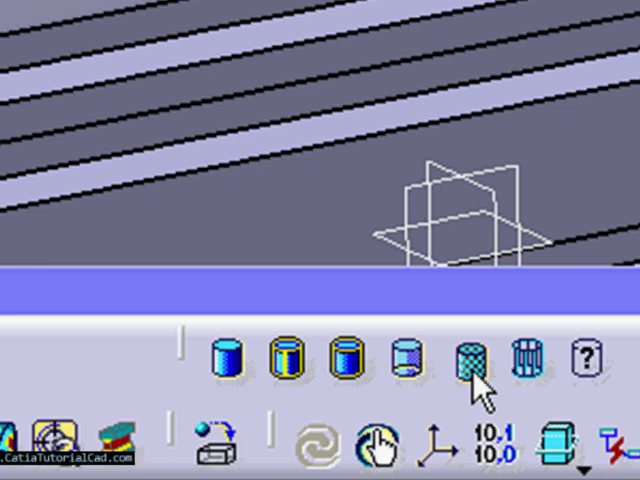
click(476, 385)
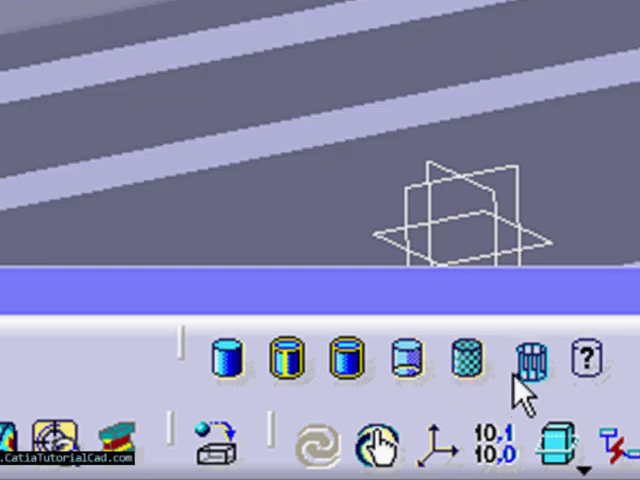
click(528, 390)
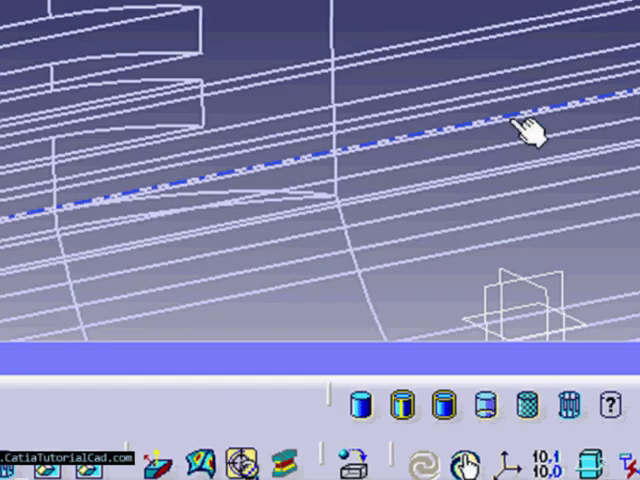
mouse_move(507, 93)
middle_down()
mouse_move(533, 167)
mouse_move(533, 146)
middle_up()
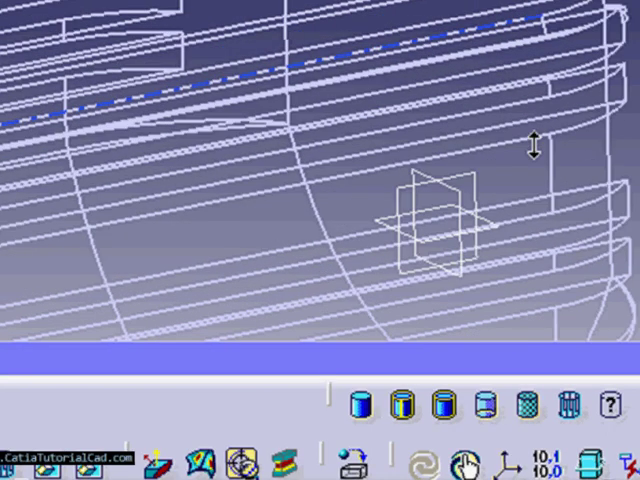
click(402, 405)
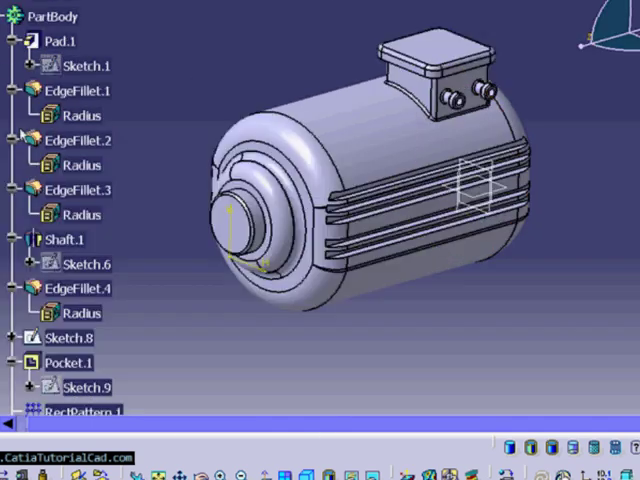
- Select Shaft.1, then orbit and zoom to a close-up of the motor body
click(258, 250)
mouse_move(258, 250)
middle_down()
mouse_move(390, 283)
mouse_move(508, 300)
mouse_move(495, 243)
mouse_move(485, 374)
mouse_move(423, 307)
mouse_move(293, 34)
mouse_move(536, 257)
mouse_move(157, 396)
mouse_move(407, 369)
mouse_move(152, 318)
mouse_move(293, 307)
mouse_move(139, 101)
mouse_move(291, 271)
mouse_move(362, 101)
middle_up()
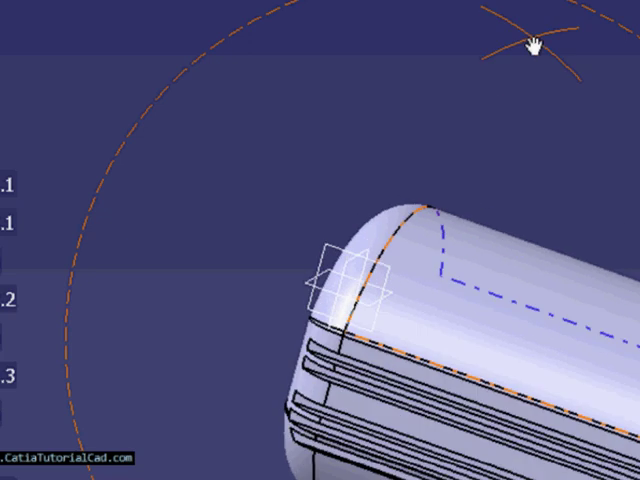
mouse_move(533, 45)
middle_down()
mouse_move(451, 449)
mouse_move(483, 451)
mouse_move(497, 257)
mouse_move(512, 172)
mouse_move(486, 136)
mouse_move(529, 200)
mouse_move(543, 253)
middle_up()
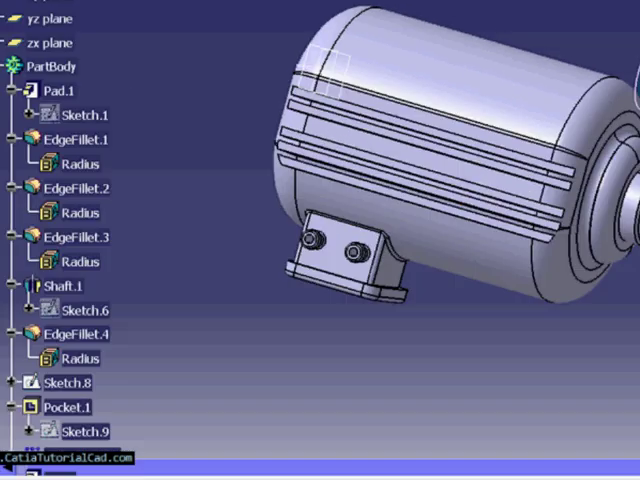
scroll(80, 240, down, 2)
scroll(80, 240, down, 5)
scroll(80, 240, down, 5)
scroll(80, 240, down, 3)
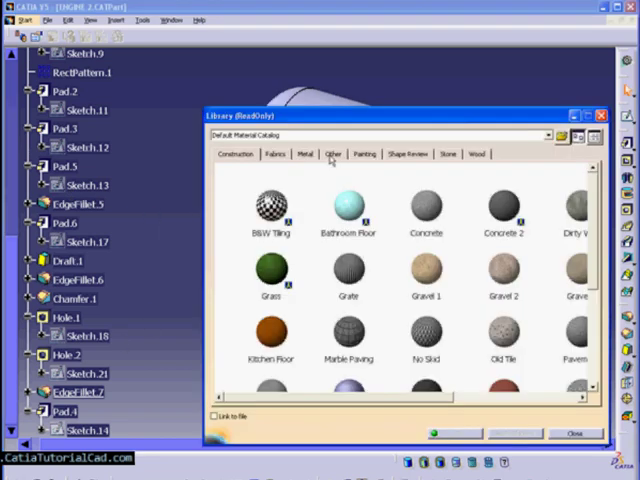
- Show the Metal materials, reposition the library and motor, and clear the Pad.1 selection
click(310, 155)
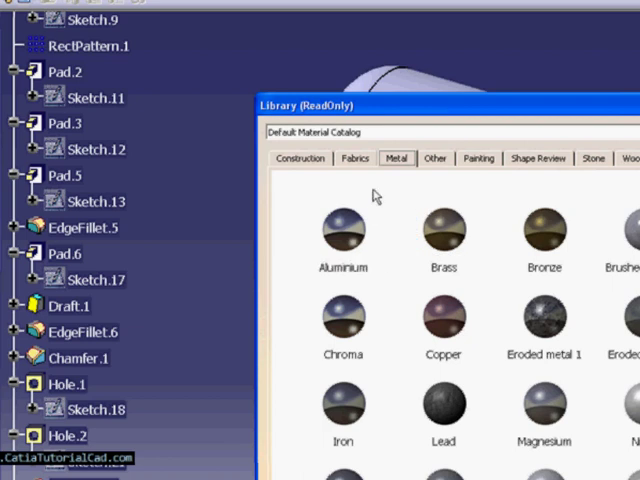
scroll(113, 116, up, 10)
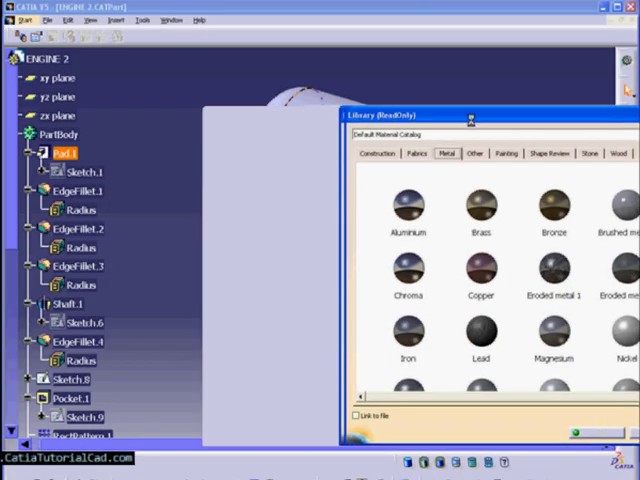
drag(443, 122, 488, 120)
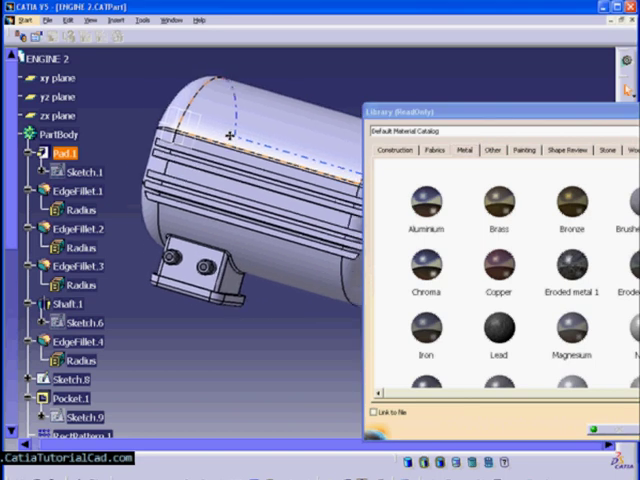
middle_drag(338, 157, 217, 133)
click(321, 335)
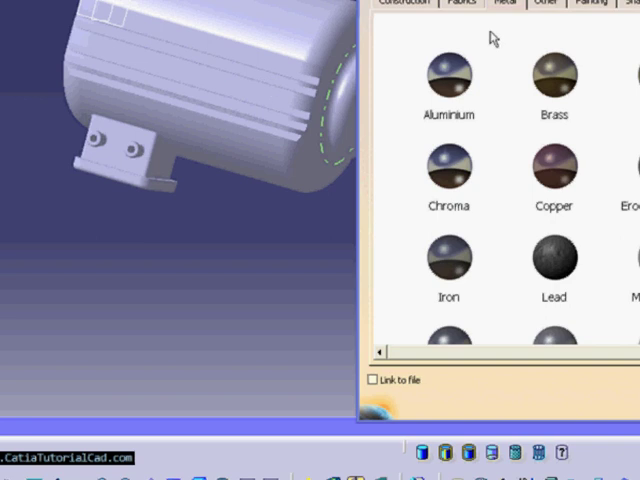
- Drag the Aluminium material from the Metal catalog onto the motor
click(476, 108)
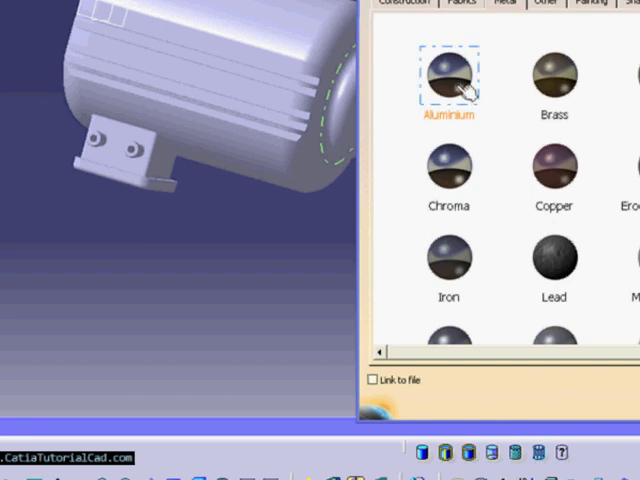
drag(431, 79, 224, 165)
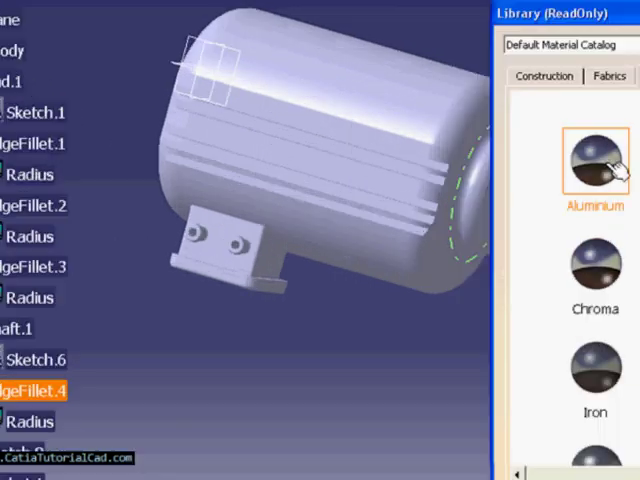
drag(427, 178, 320, 160)
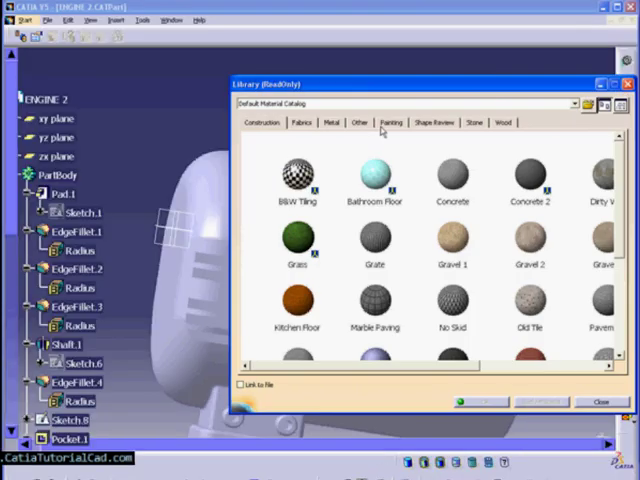
- Show the Metal materials and move the library clear of the model and compass
click(332, 123)
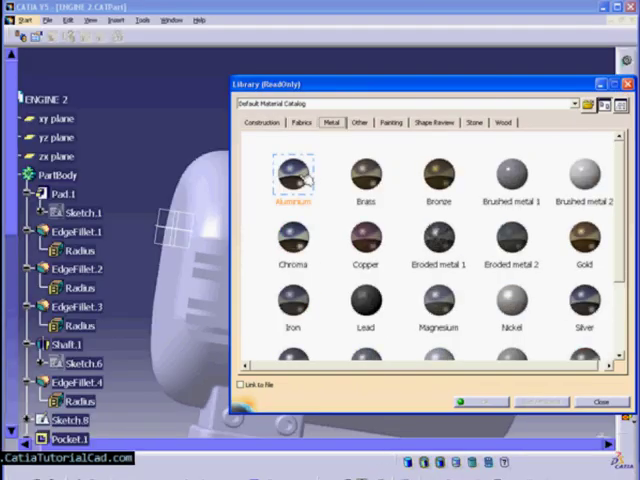
drag(370, 89, 630, 12)
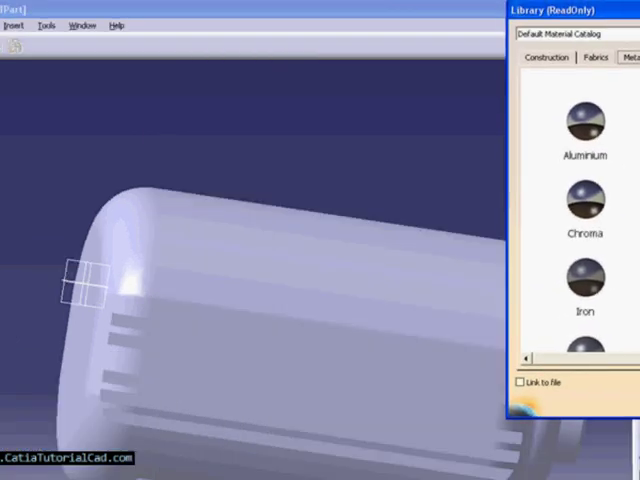
mouse_move(560, 10)
mouse_down()
mouse_move(620, 68)
mouse_move(639, 71)
mouse_up()
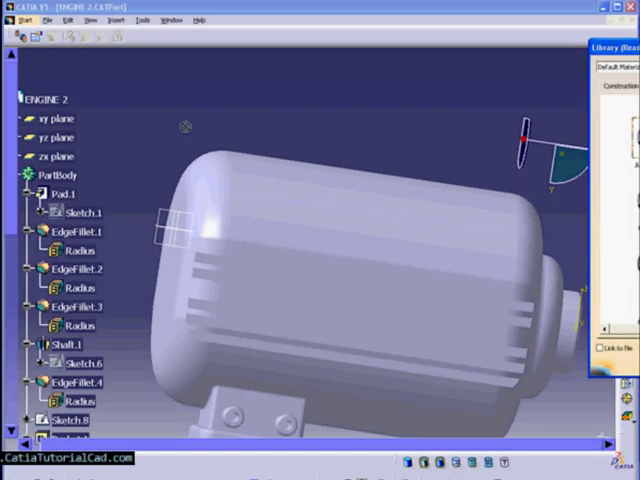
- Select PartBody, then select and delete its Aluminium material entry
click(58, 175)
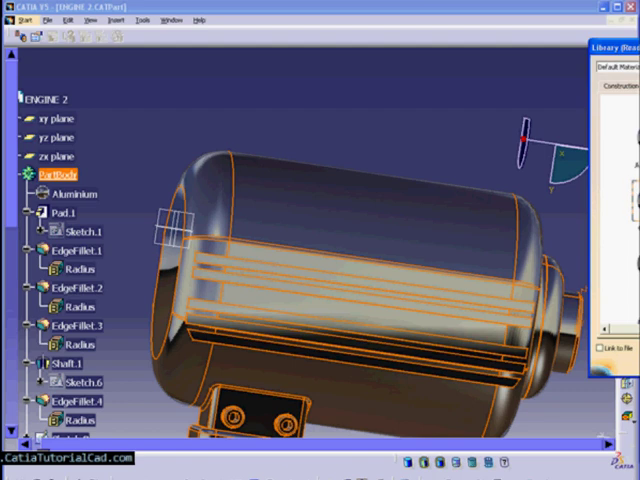
click(97, 196)
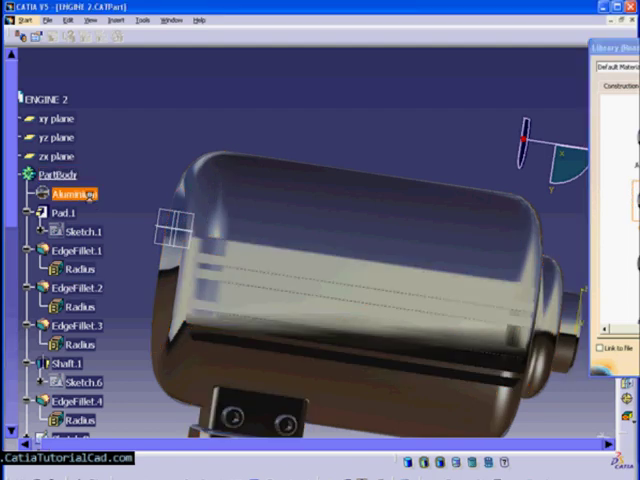
key(Delete)
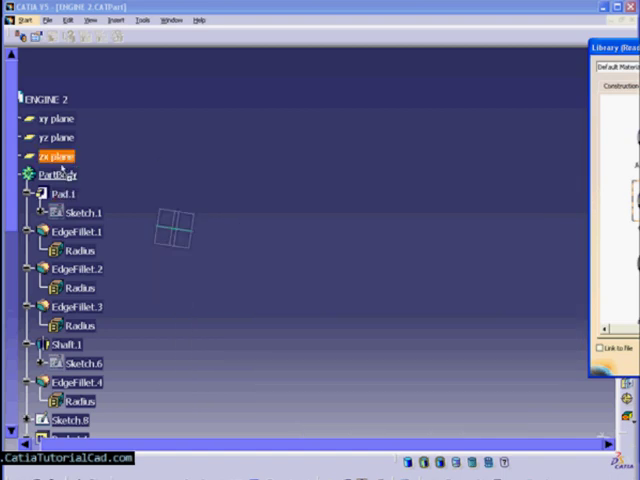
drag(163, 164, 62, 176)
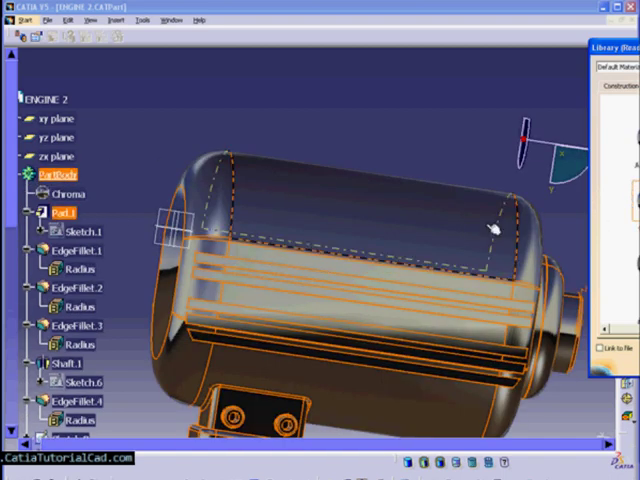
key(Delete)
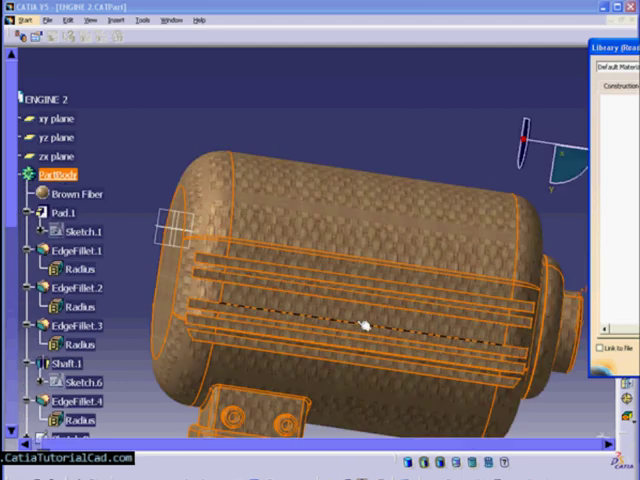
middle_drag(339, 296, 316, 306)
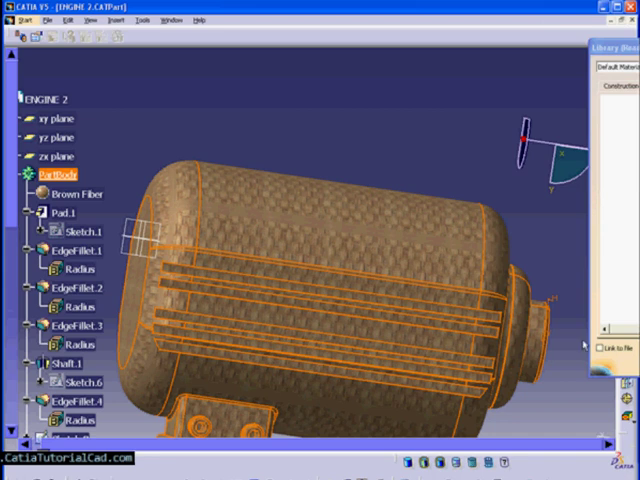
click(78, 197)
key(Delete)
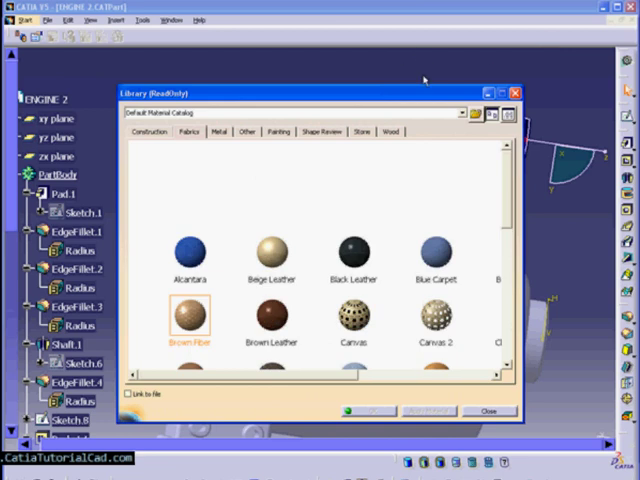
- Browse the Painting, Shape Review, Wood and Other material categories, ending on Metal
click(281, 131)
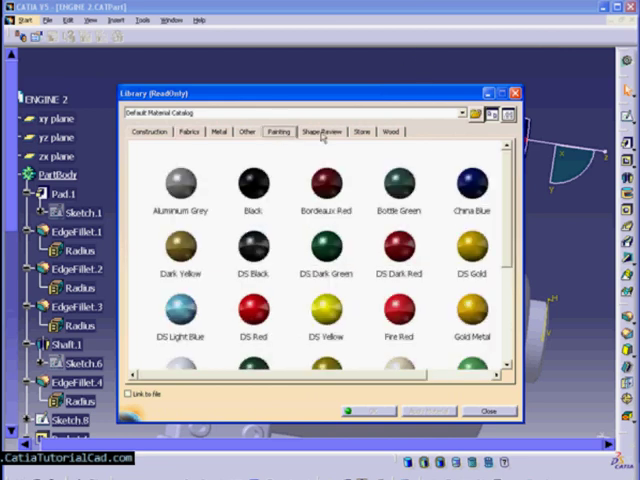
click(333, 134)
click(391, 132)
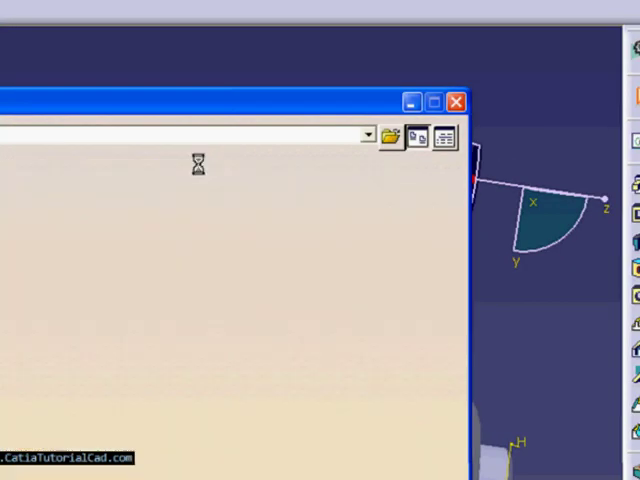
click(157, 170)
click(66, 170)
click(20, 170)
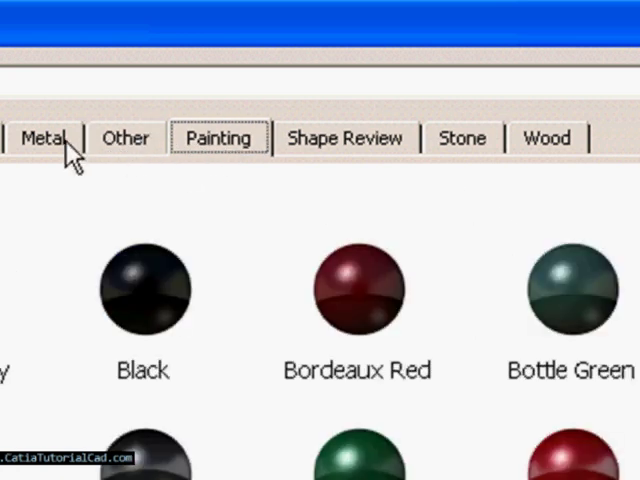
click(43, 138)
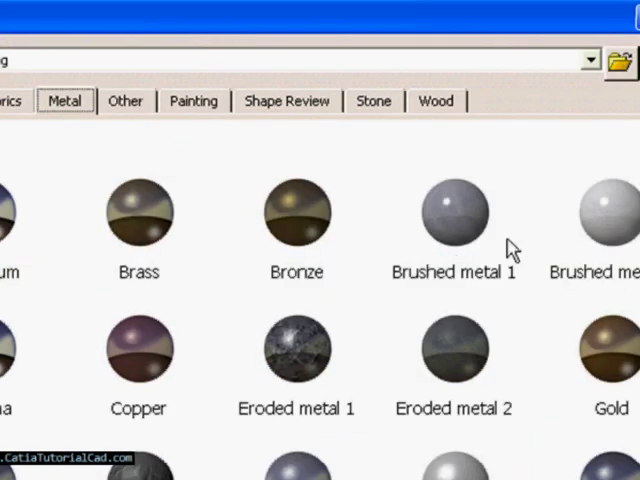
- Preview Brushed metal 2 and Gold, then drop Silver onto PartBody and close the library
click(597, 230)
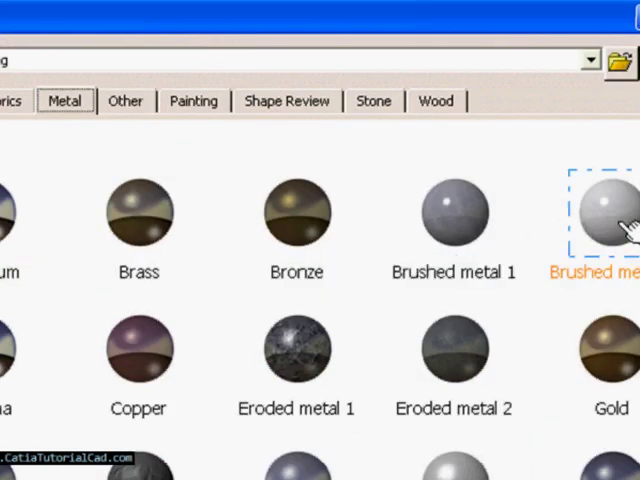
click(478, 262)
click(470, 305)
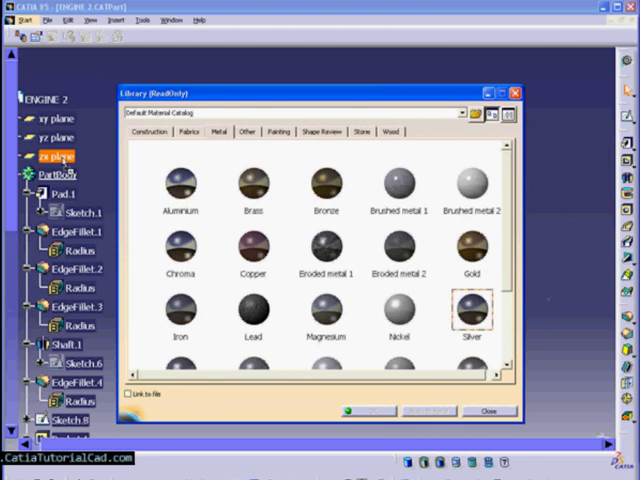
drag(64, 160, 57, 174)
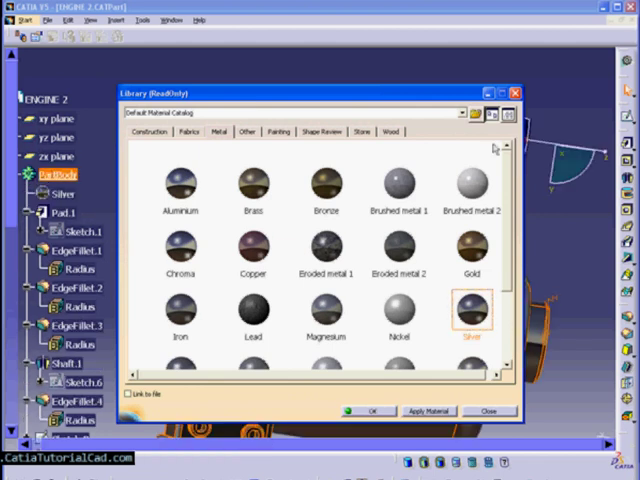
click(514, 93)
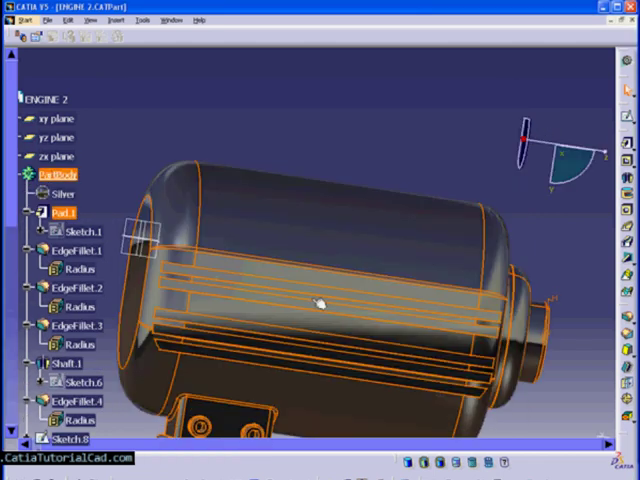